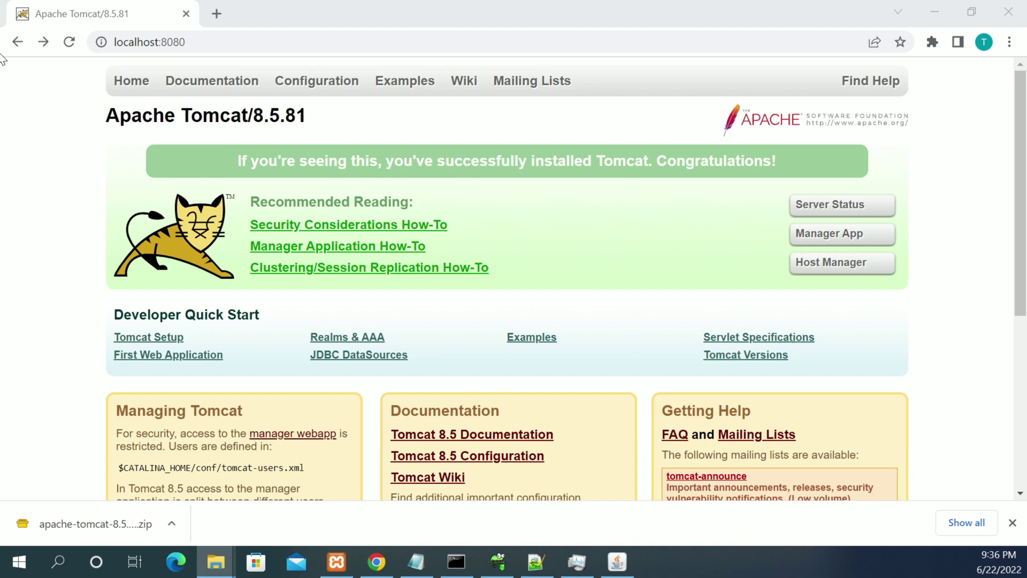
Try signing in to the Tomcat Manager App as admin, dismiss the rejected prompt, and return to the welcome page.
{"action": "left_click", "coordinate": [69, 42]}
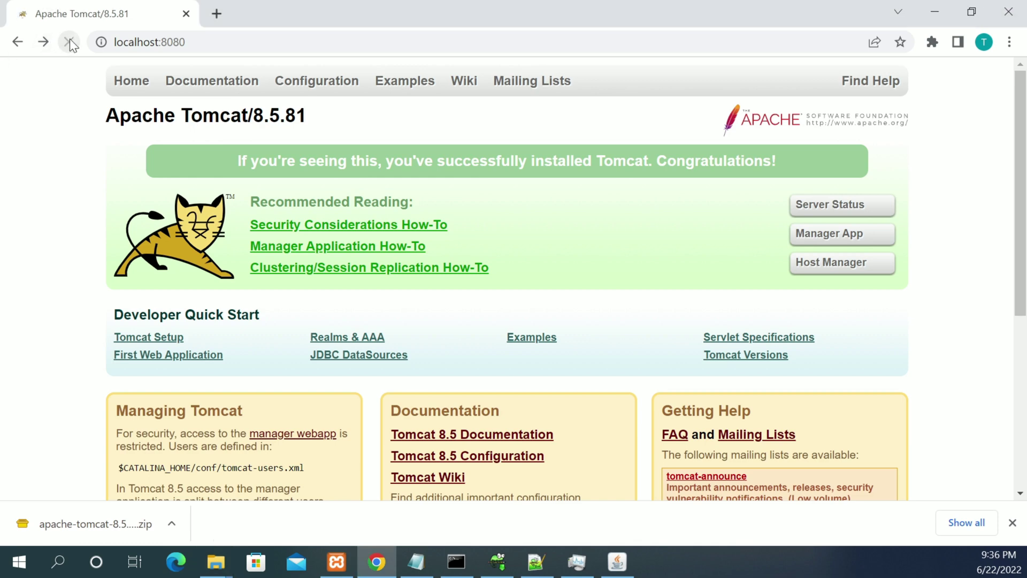
{"action": "left_click", "coordinate": [836, 241]}
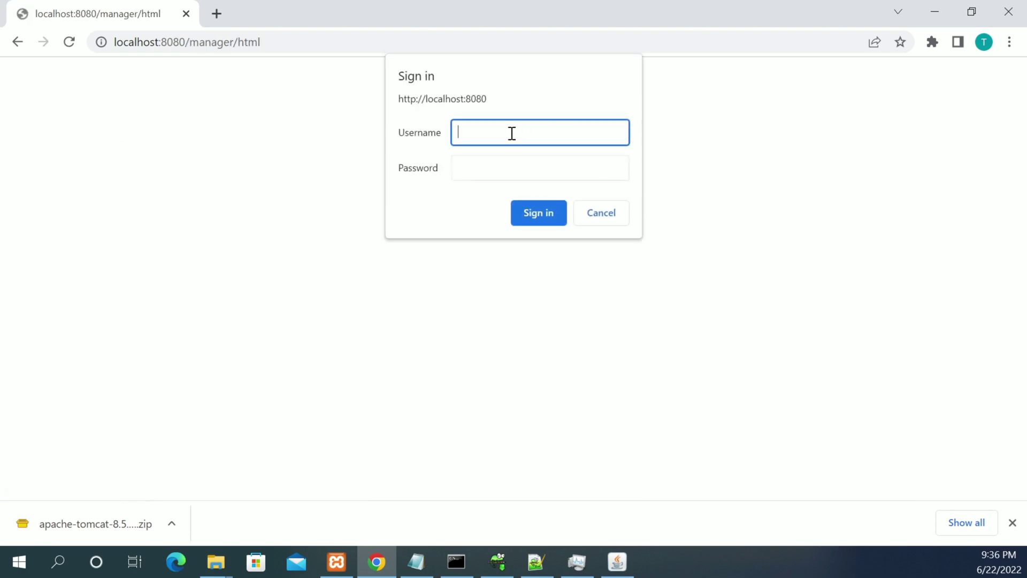
{"action": "type", "text": "admin"}
{"action": "key", "text": "Tab"}
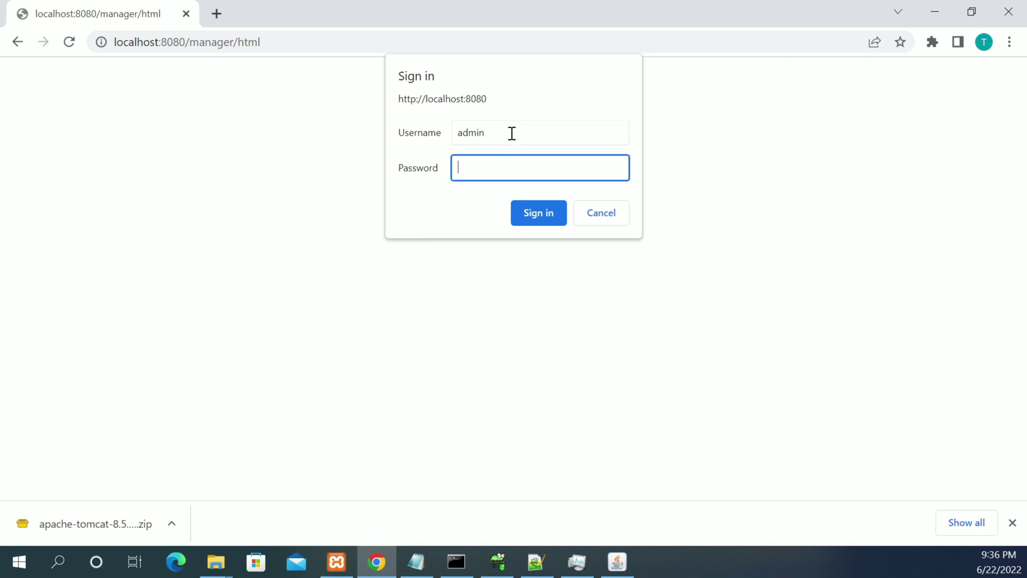
{"action": "type", "text": "1234"}
{"action": "left_click", "coordinate": [532, 218]}
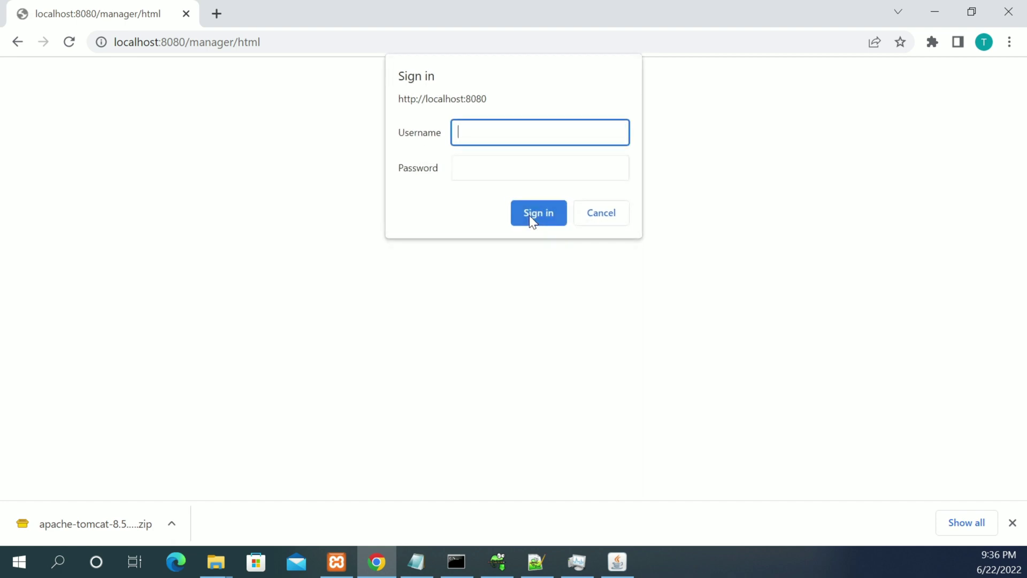
{"action": "left_click", "coordinate": [605, 214]}
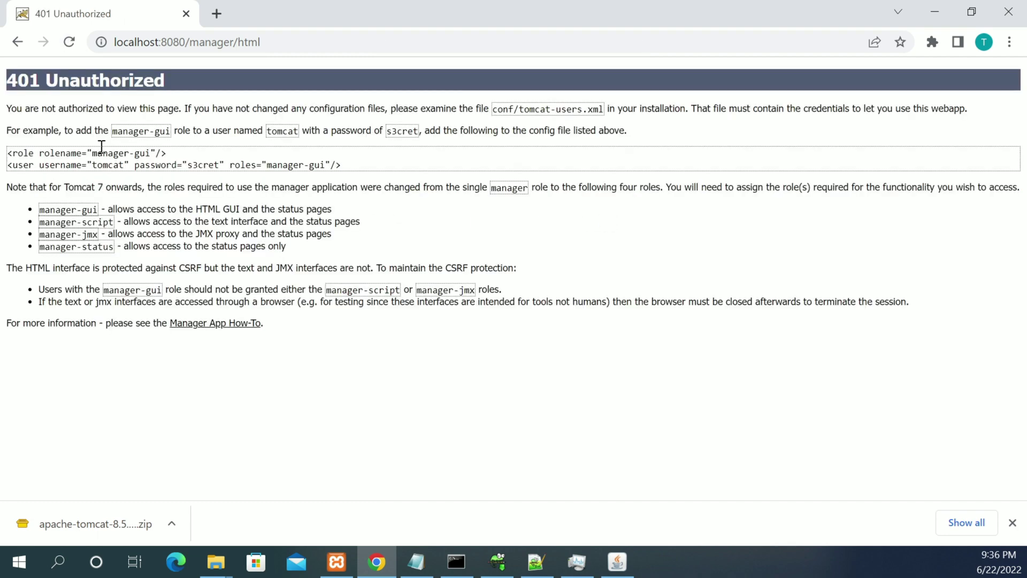
{"action": "left_click", "coordinate": [18, 43]}
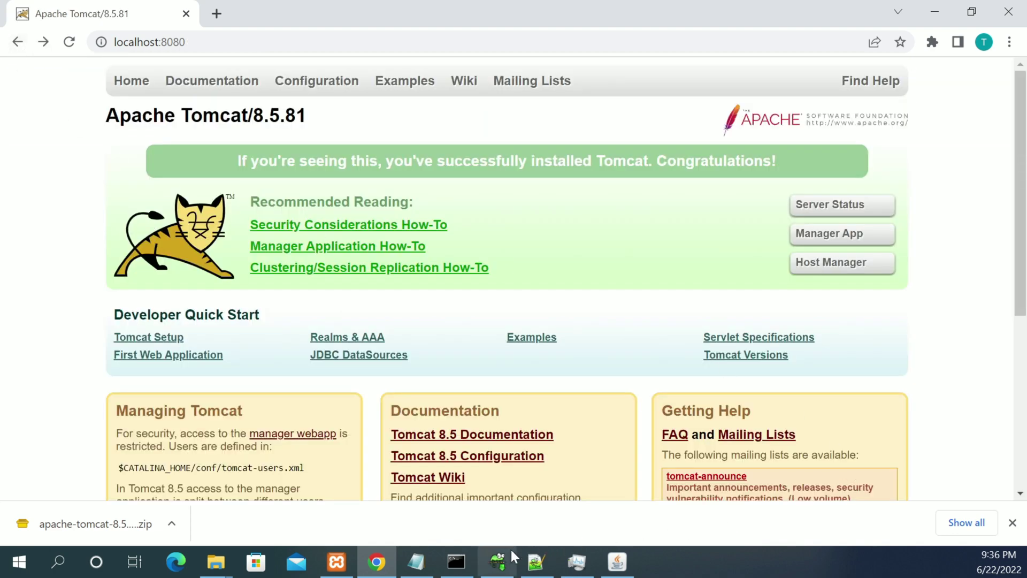
In File Explorer, go to the Tomcat conf folder and delete the tomcat-users.xml.bak backup.
{"action": "mouse_move", "coordinate": [221, 565]}
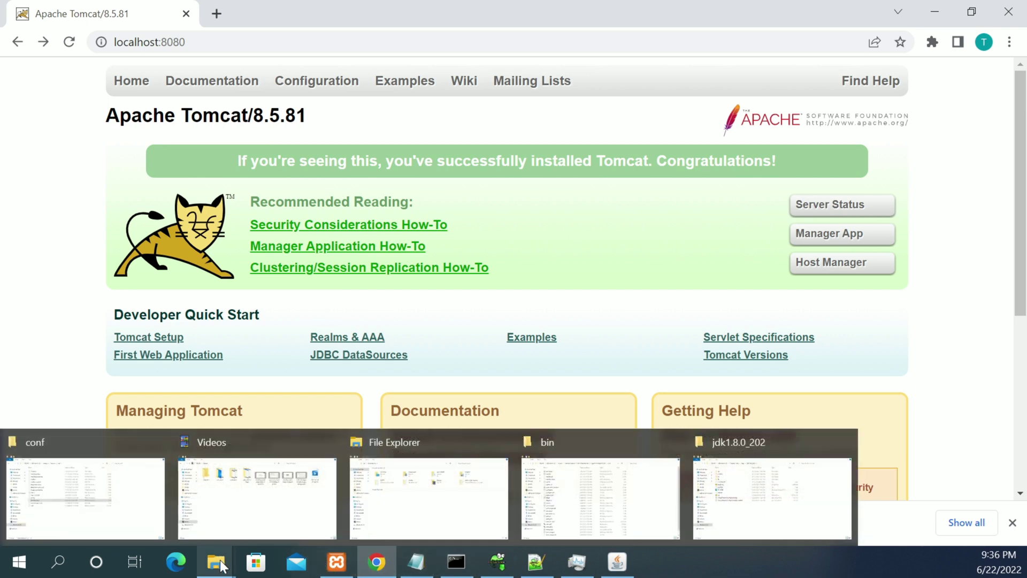
{"action": "left_click", "coordinate": [625, 492]}
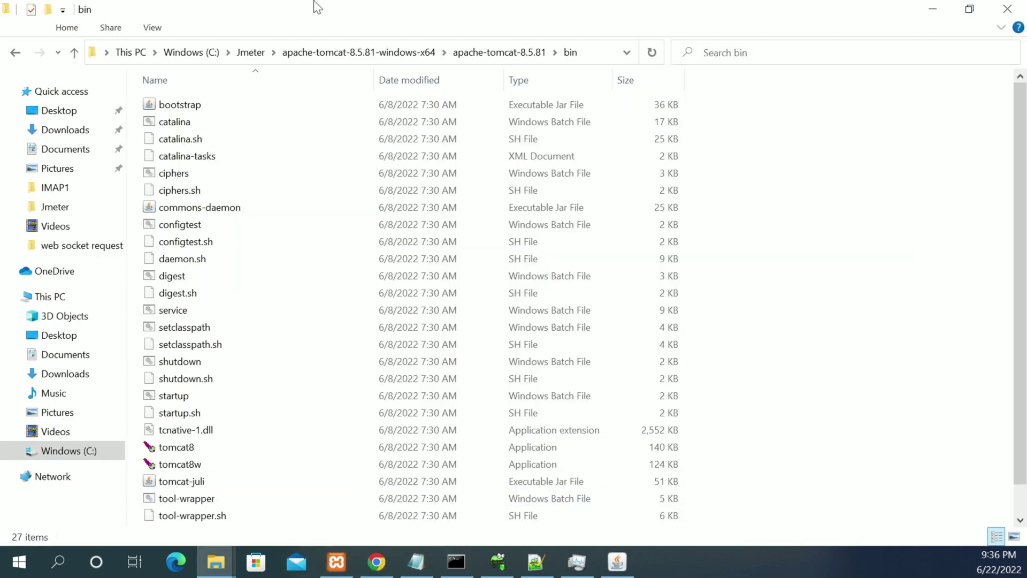
{"action": "left_click", "coordinate": [491, 53]}
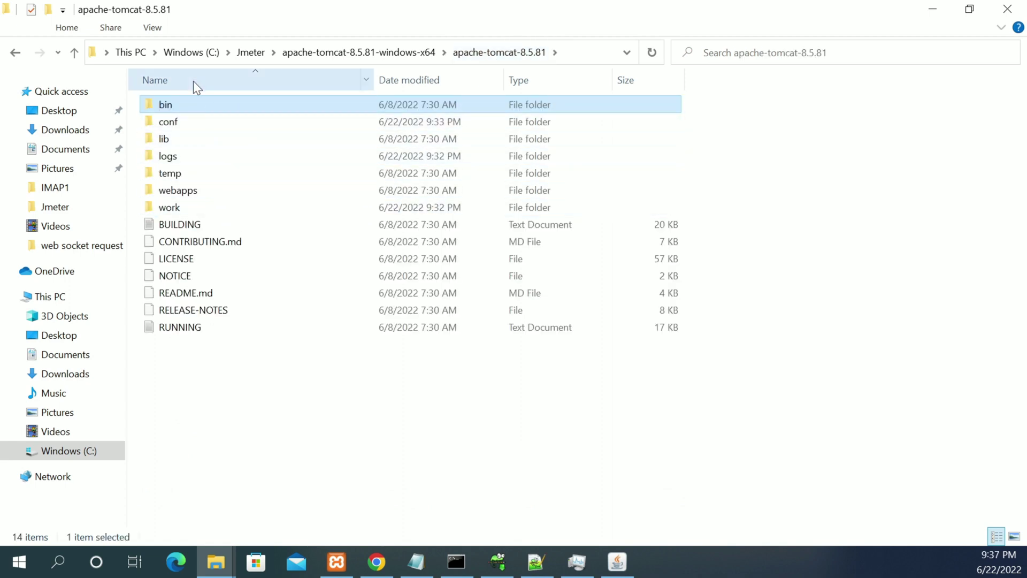
{"action": "double_click", "coordinate": [175, 124]}
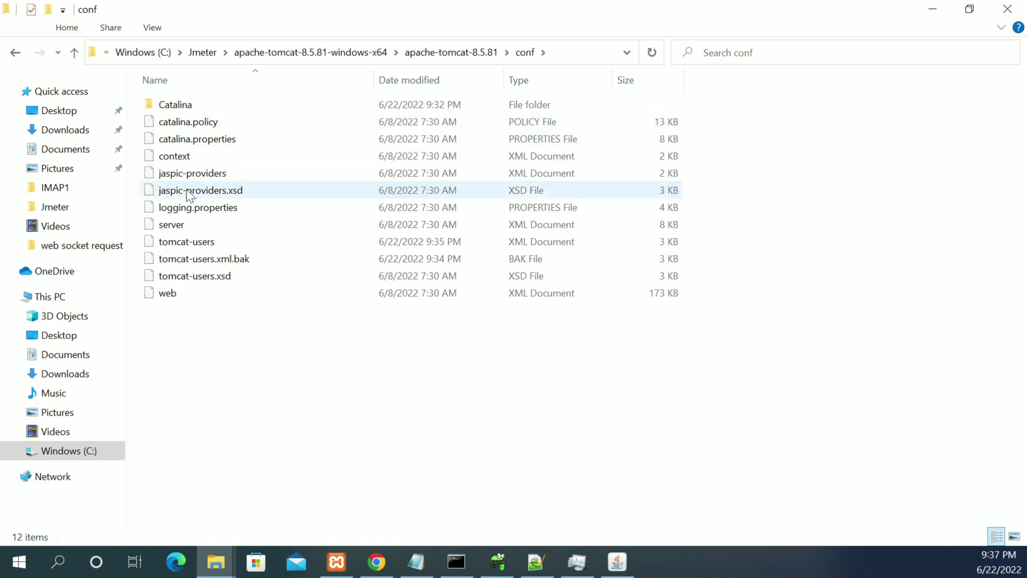
{"action": "left_click", "coordinate": [191, 245]}
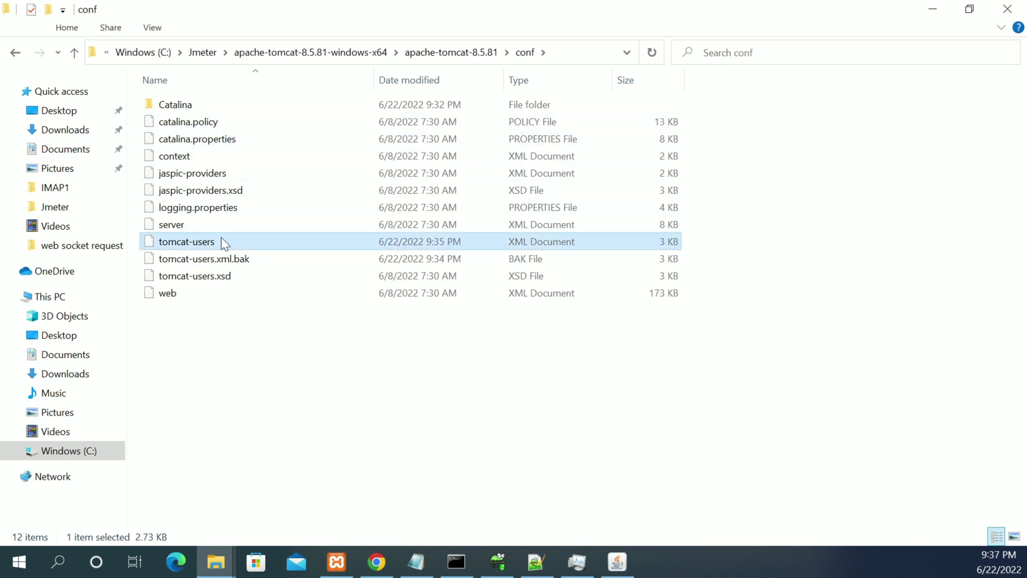
{"action": "left_click", "coordinate": [196, 255]}
{"action": "key", "text": "Delete"}
Open tomcat-users.xml in Notepad++ from its context menu.
{"action": "double_click", "coordinate": [194, 239]}
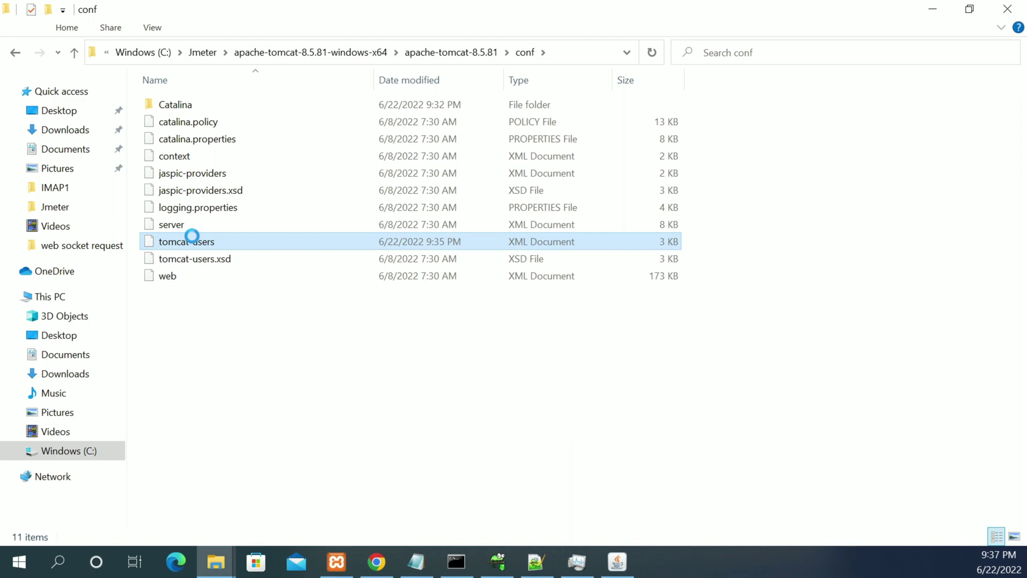
{"action": "right_click", "coordinate": [193, 239]}
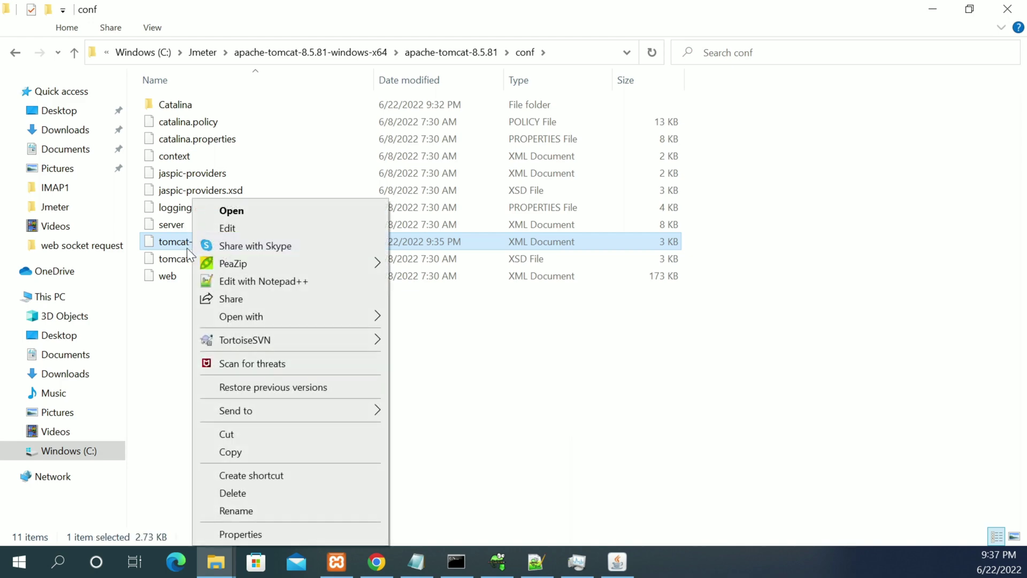
{"action": "left_click", "coordinate": [245, 279]}
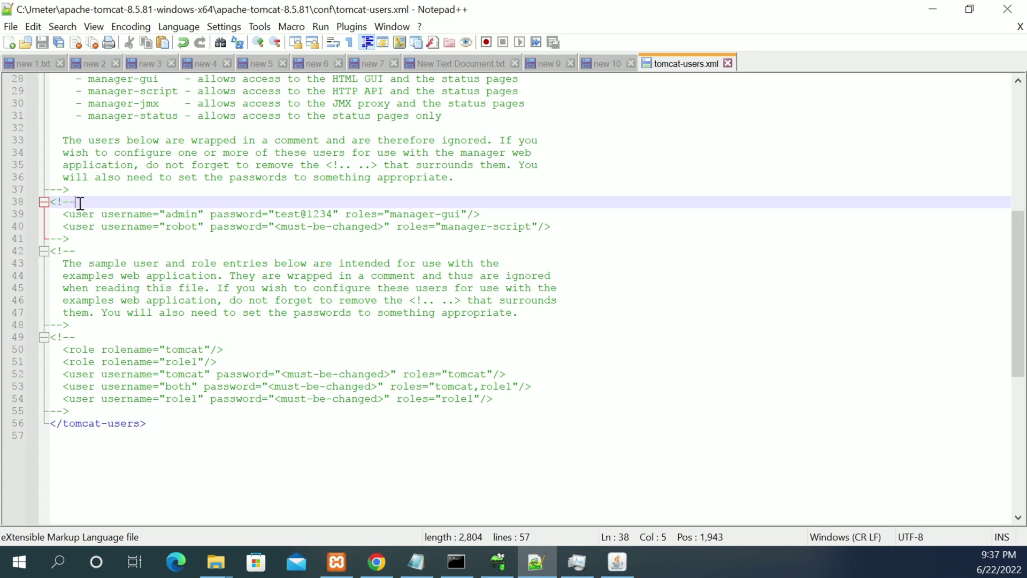
Remove the <!-- opener on line 38 and insert <!-- before the robot user on line 40.
{"action": "left_click", "coordinate": [63, 201], "text": "shift"}
{"action": "left_click", "coordinate": [48, 202], "text": "shift"}
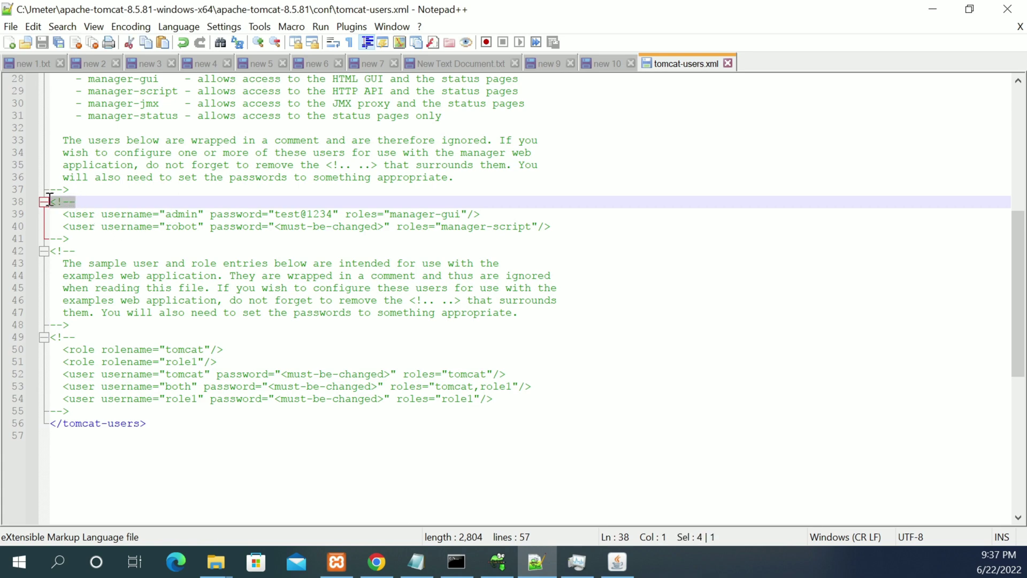
{"action": "key", "text": "Delete"}
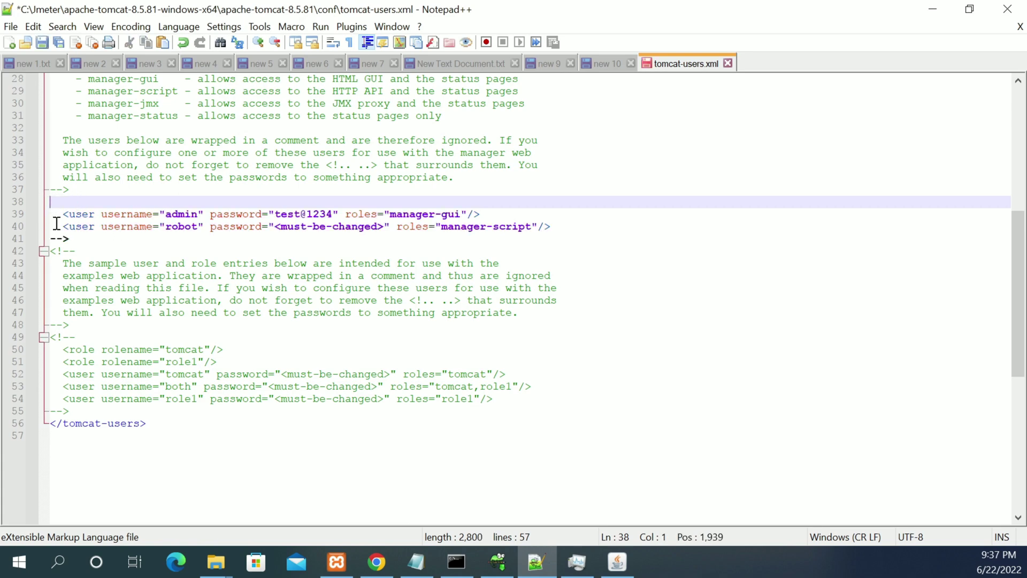
{"action": "left_click", "coordinate": [56, 225]}
{"action": "type", "text": "<!--"}
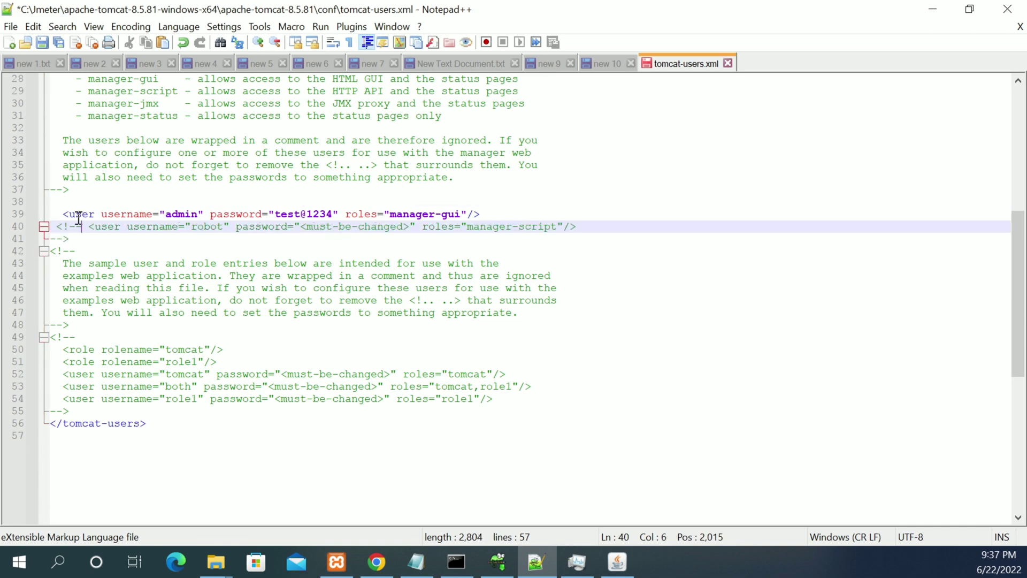
Review the admin user's manager-gui role and password, then save tomcat-users.xml.
{"action": "left_click_drag", "start_coordinate": [62, 214], "coordinate": [170, 210]}
{"action": "left_click_drag", "start_coordinate": [62, 214], "coordinate": [507, 211]}
{"action": "double_click", "coordinate": [417, 214]}
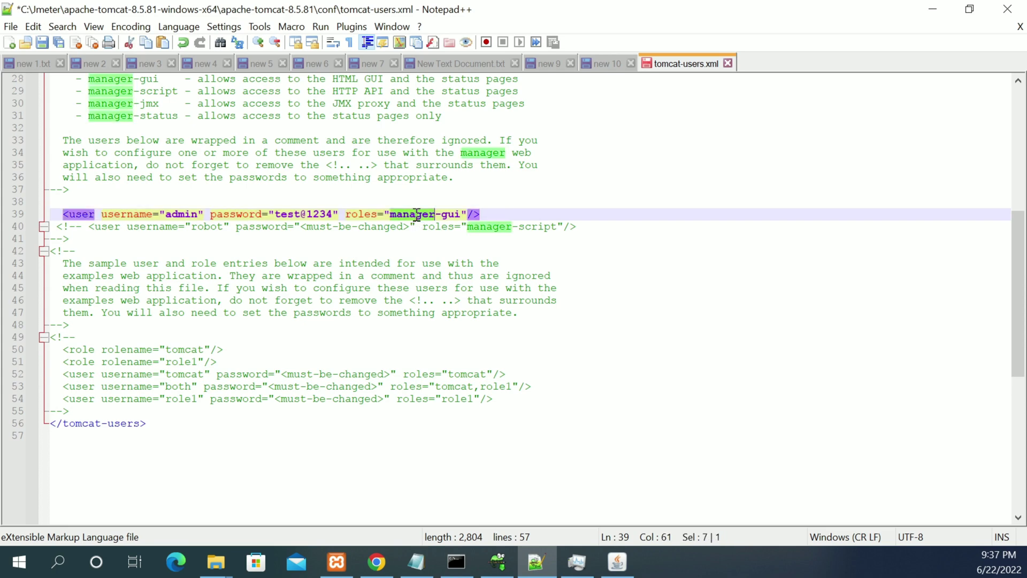
{"action": "double_click", "coordinate": [289, 211]}
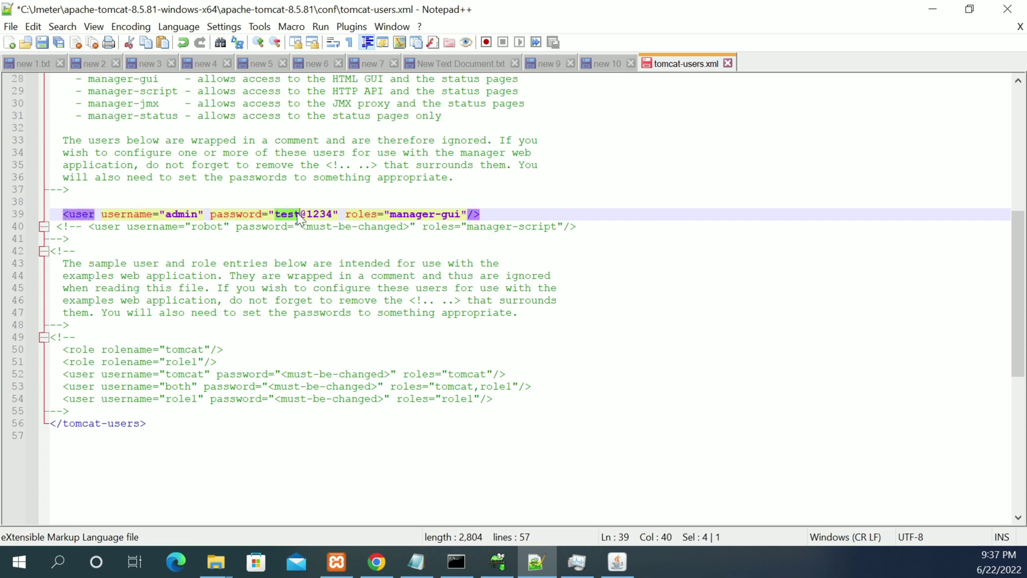
{"action": "double_click", "coordinate": [320, 213]}
{"action": "left_click_drag", "start_coordinate": [300, 227], "coordinate": [412, 227]}
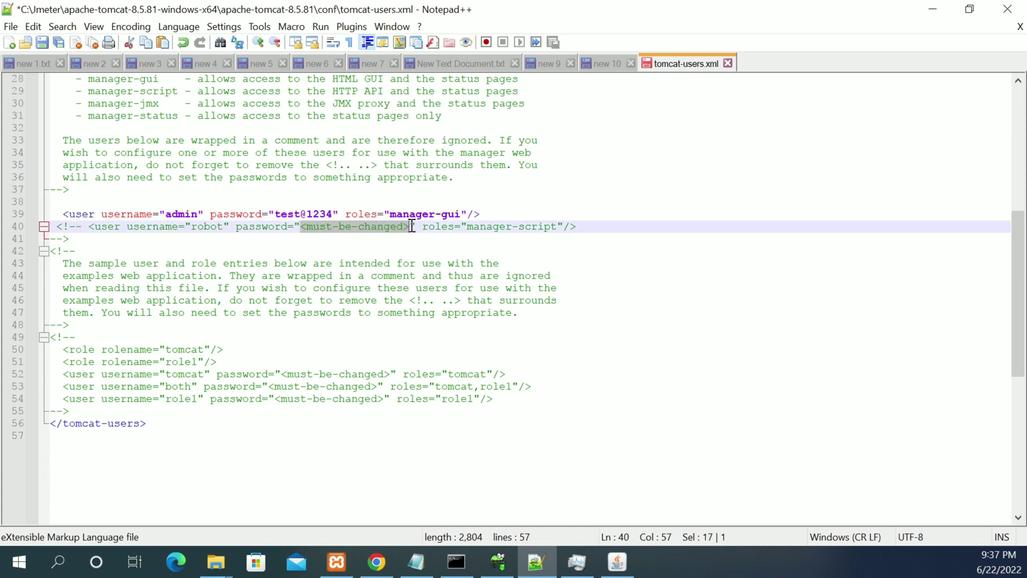
{"action": "left_click_drag", "start_coordinate": [277, 214], "coordinate": [334, 214]}
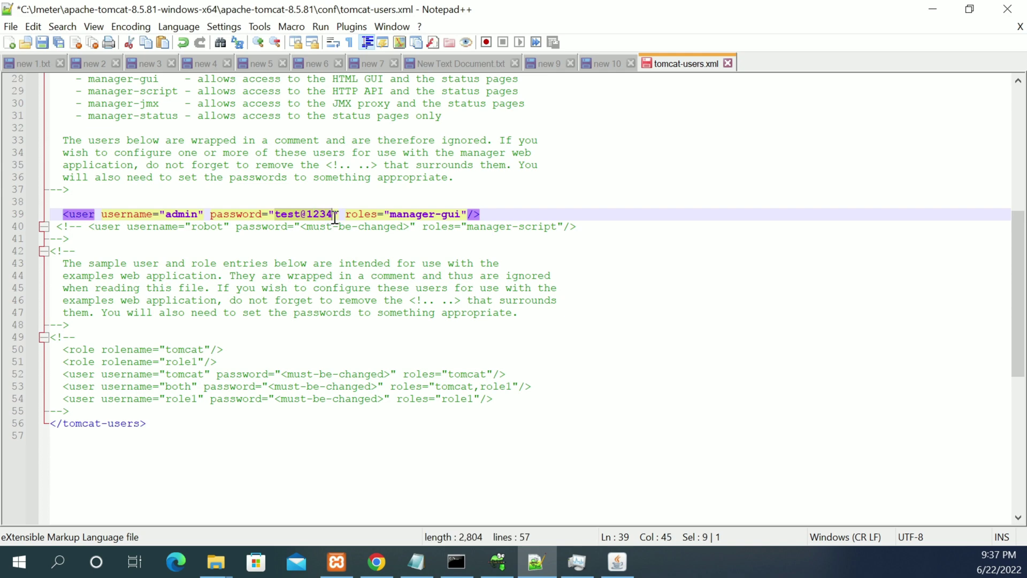
{"action": "key", "text": "ctrl+s"}
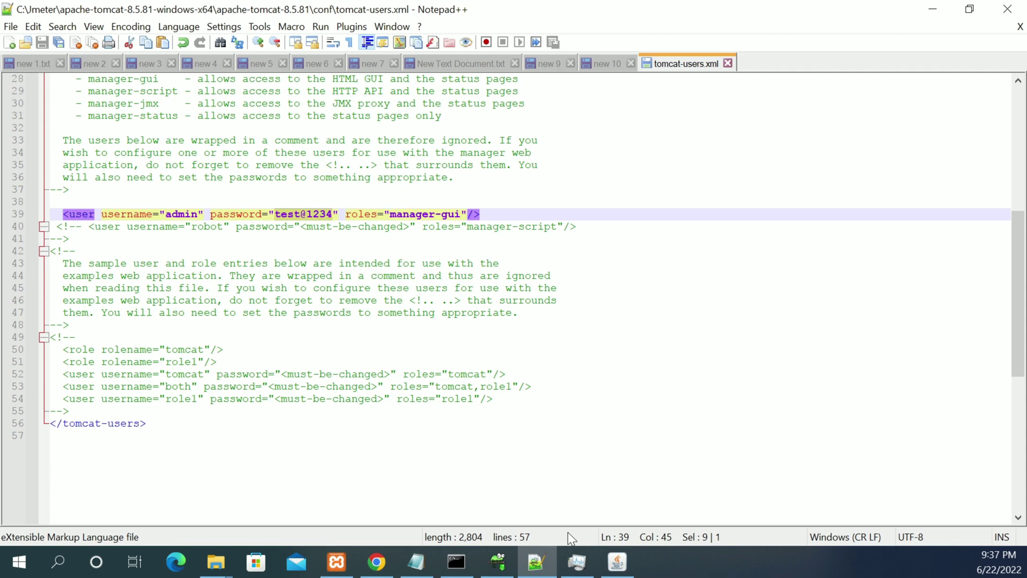
{"action": "left_click", "coordinate": [617, 562]}
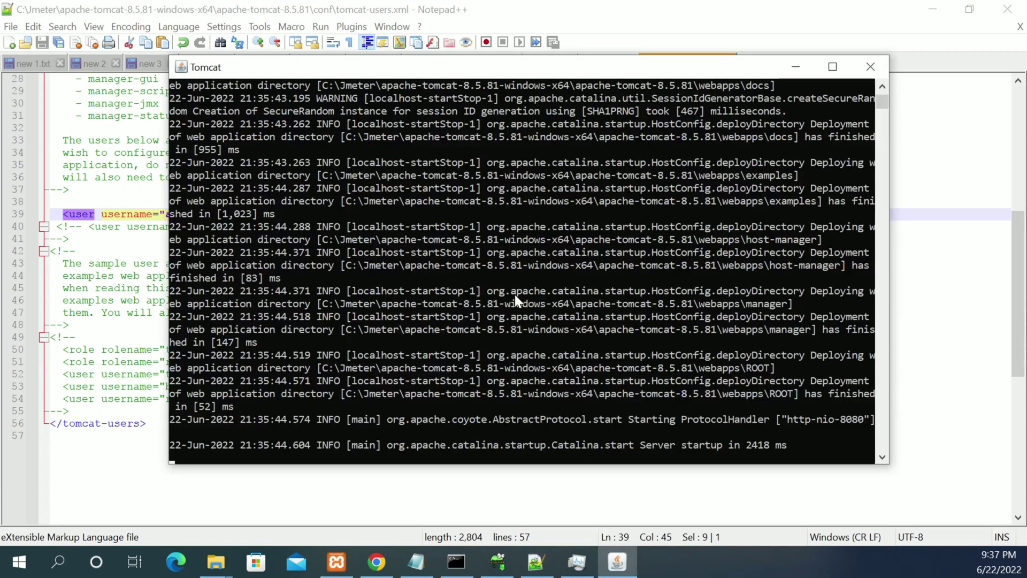
Stop Tomcat with Ctrl+C, rerun startup.bat, and confirm the manager webapp deploys on http-nio-8080.
{"action": "key", "text": "ctrl+c"}
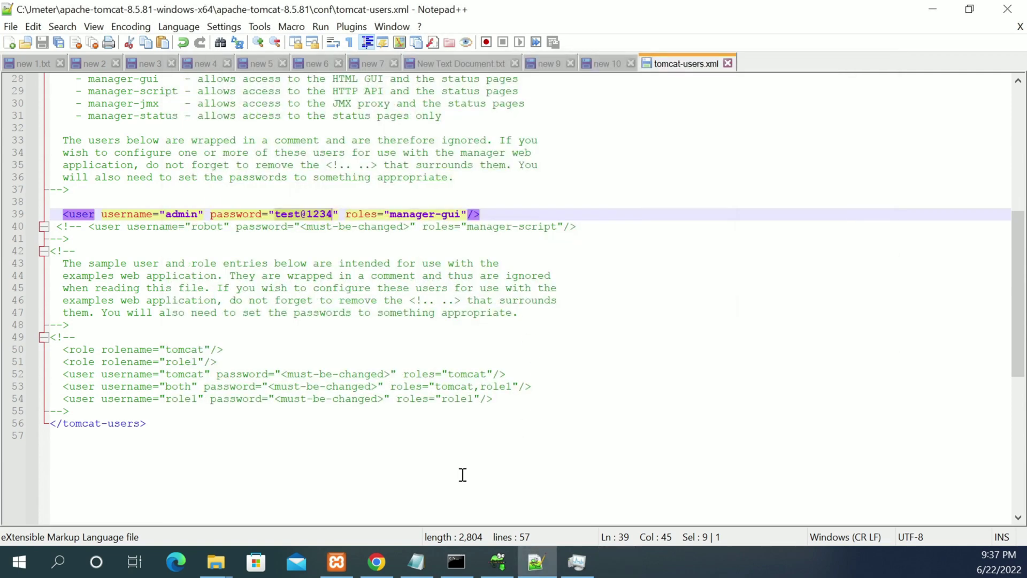
{"action": "left_click", "coordinate": [457, 562]}
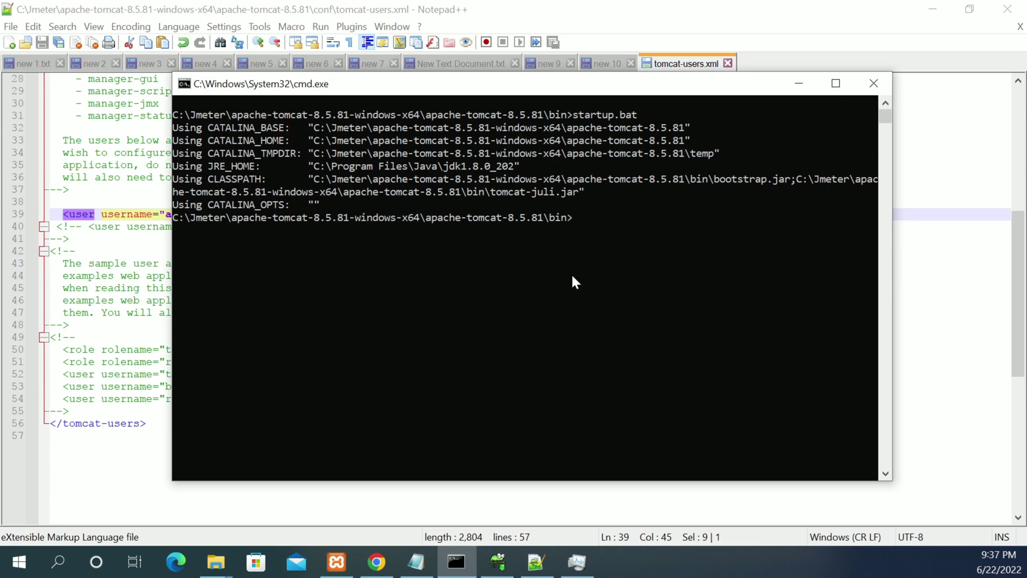
{"action": "key", "text": "Up"}
{"action": "left_click", "coordinate": [337, 565]}
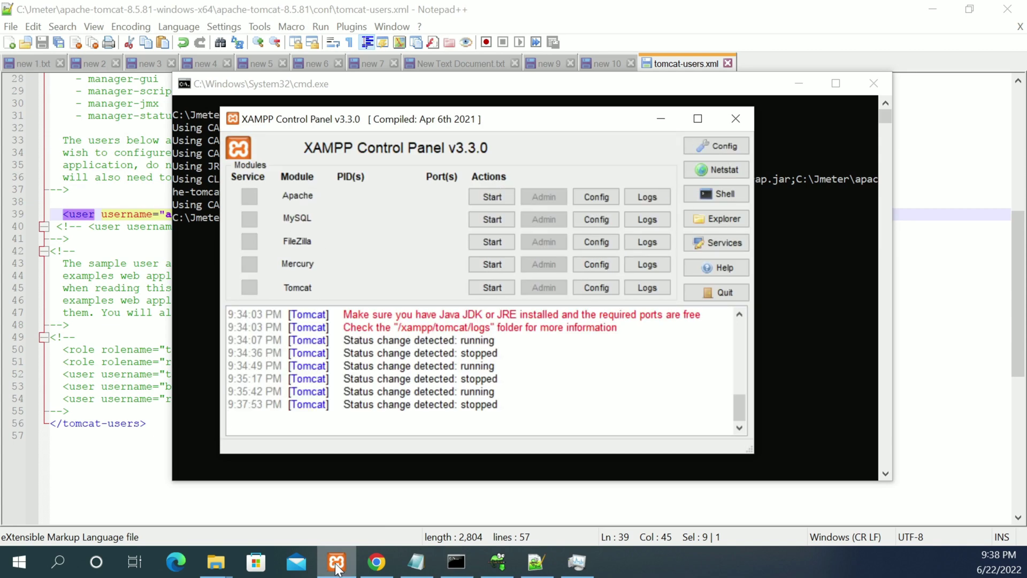
{"action": "left_click", "coordinate": [337, 565]}
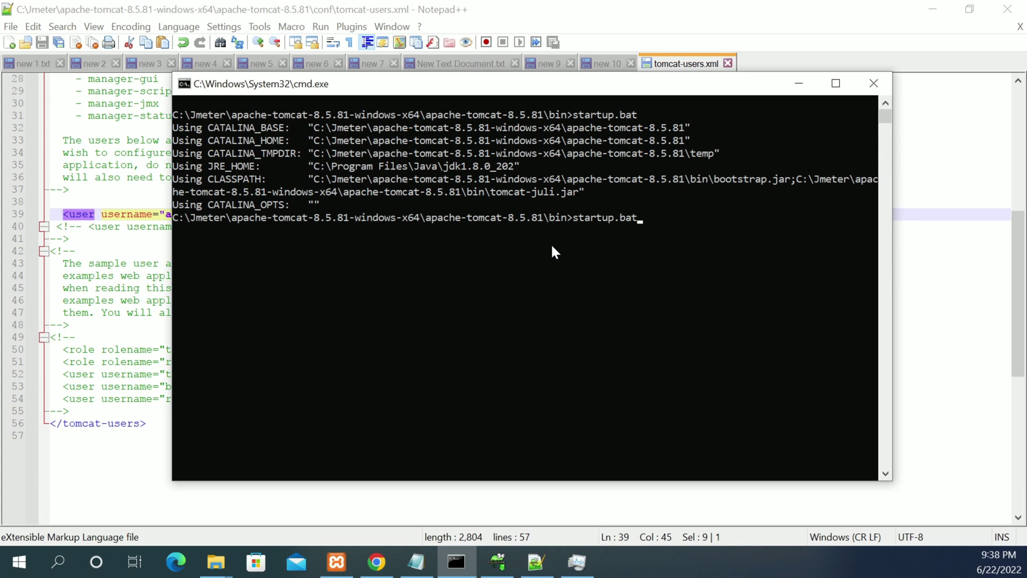
{"action": "key", "text": "Return"}
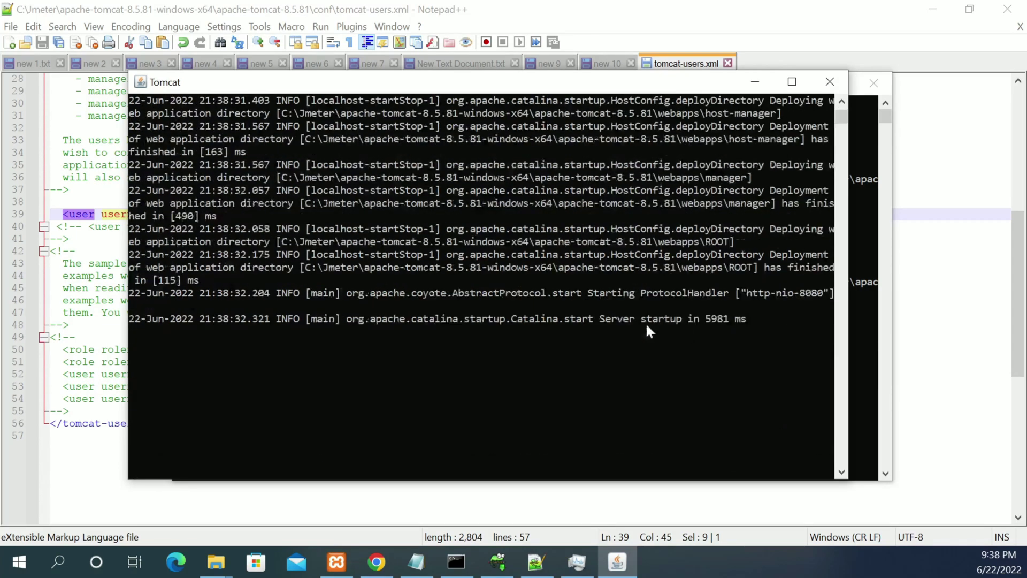
{"action": "left_click", "coordinate": [728, 270]}
{"action": "left_click_drag", "start_coordinate": [705, 177], "coordinate": [735, 177]}
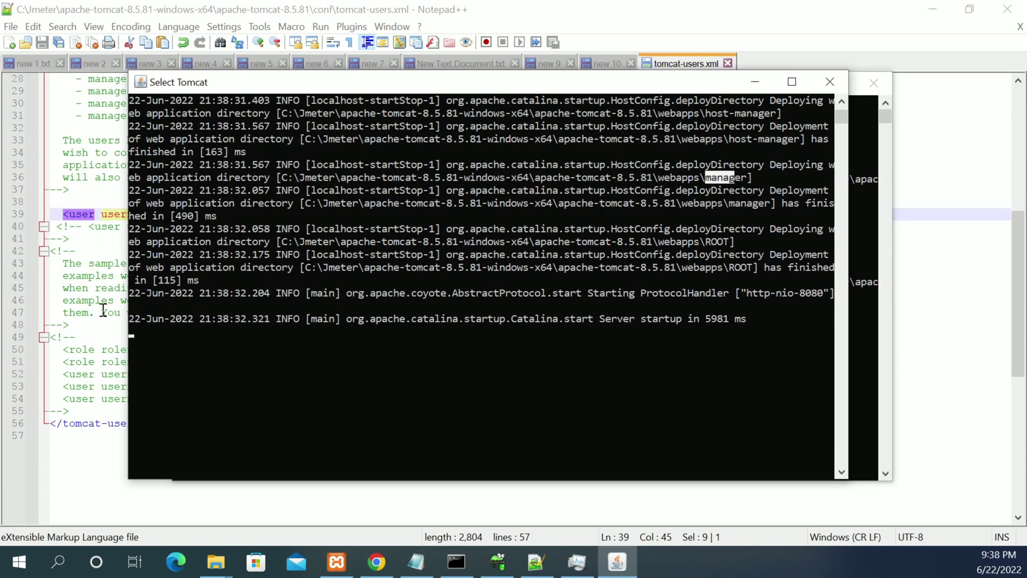
{"action": "left_click", "coordinate": [377, 562]}
Reload localhost:8080, open Manager App, and sign in as admin with the updated password.
{"action": "left_click", "coordinate": [69, 42]}
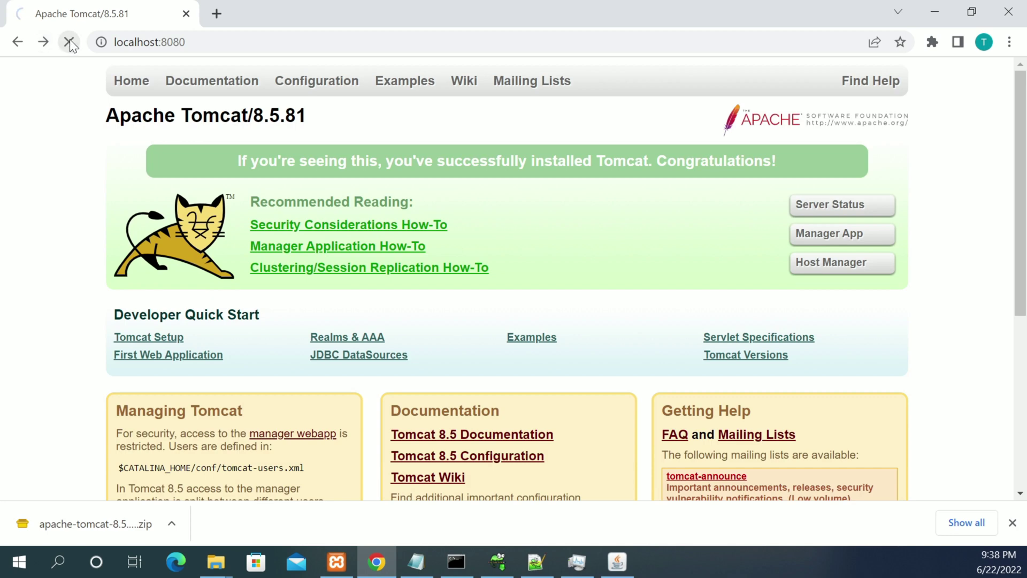
{"action": "left_click", "coordinate": [820, 241]}
{"action": "type", "text": "a"}
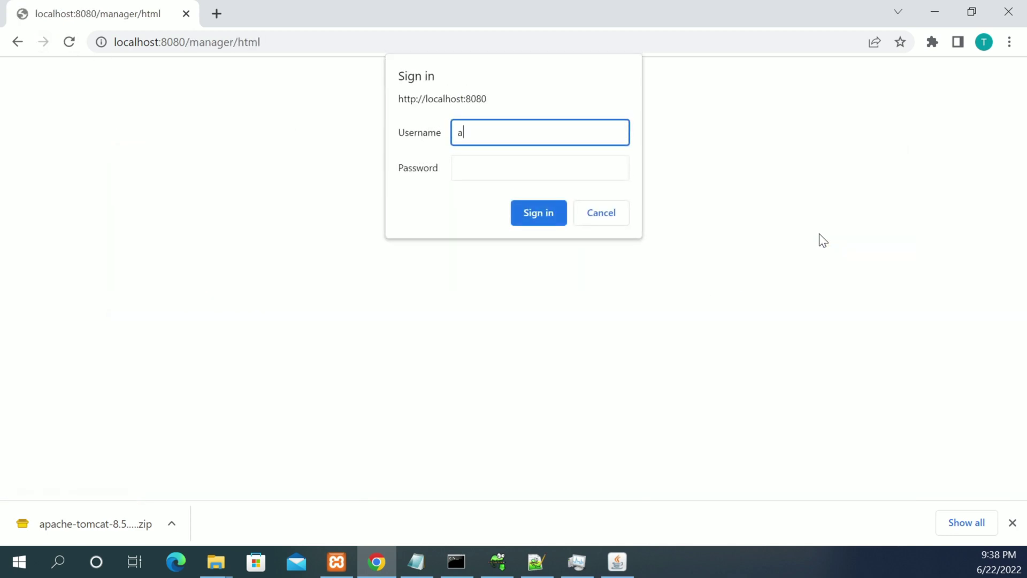
{"action": "type", "text": "dmin"}
{"action": "key", "text": "Tab"}
{"action": "type", "text": "admin"}
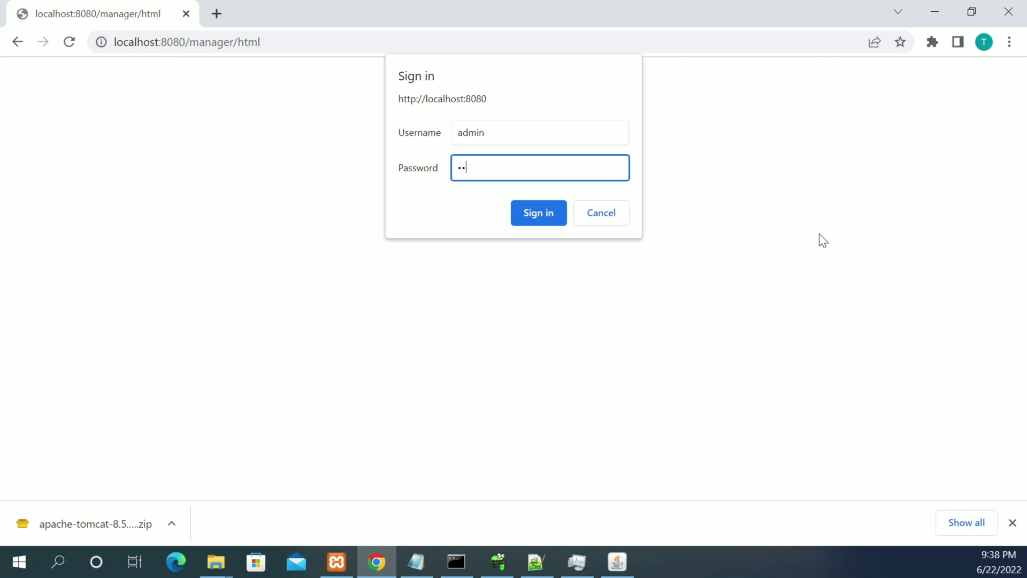
{"action": "type", "text": "@123"}
{"action": "left_click", "coordinate": [549, 212]}
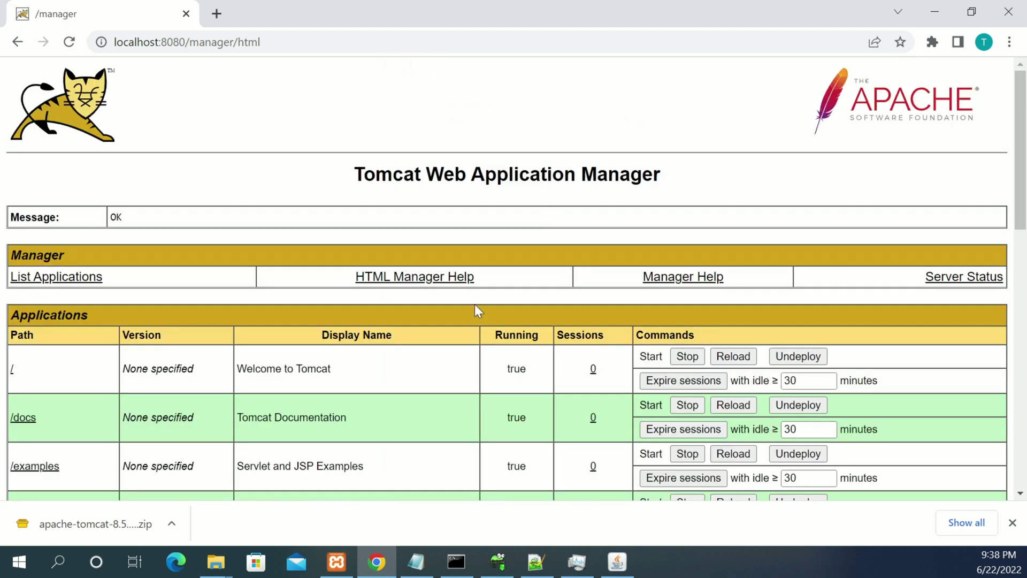
{"action": "scroll", "coordinate": [477, 300], "scroll_direction": "down", "scroll_amount": 6}
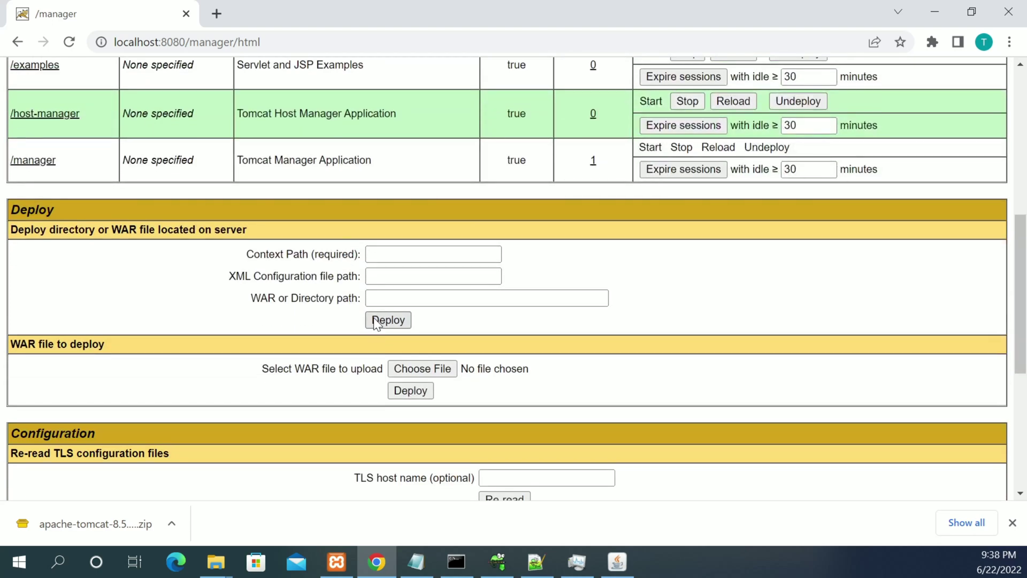
{"action": "left_click", "coordinate": [412, 367]}
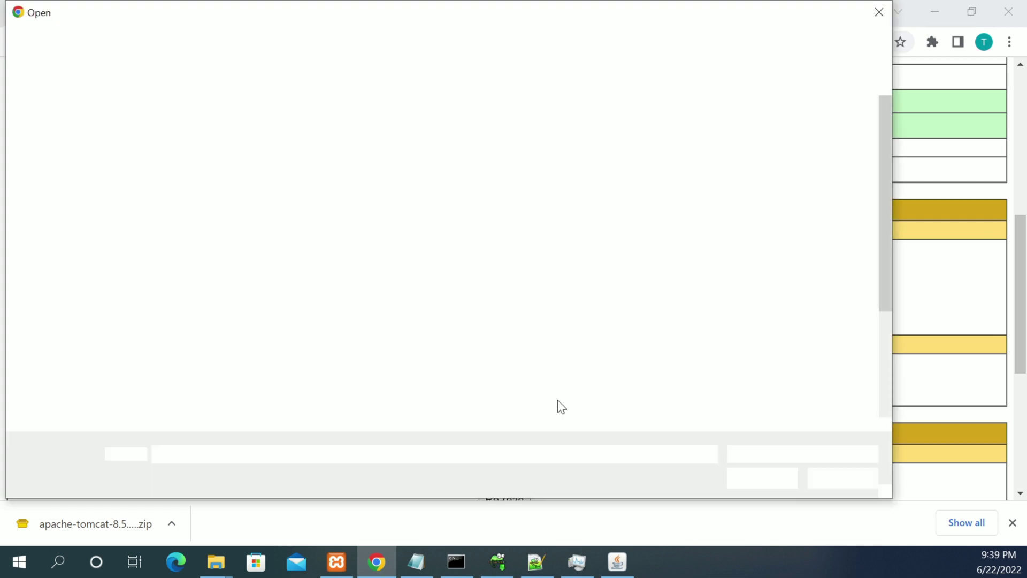
{"action": "left_click", "coordinate": [842, 478]}
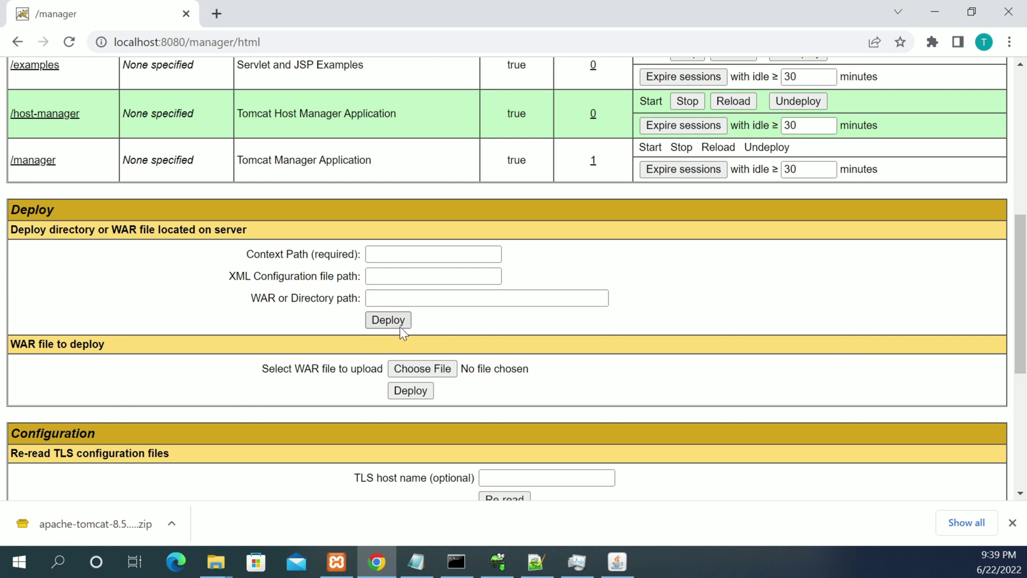
{"action": "left_click", "coordinate": [367, 300]}
{"action": "left_click", "coordinate": [367, 299]}
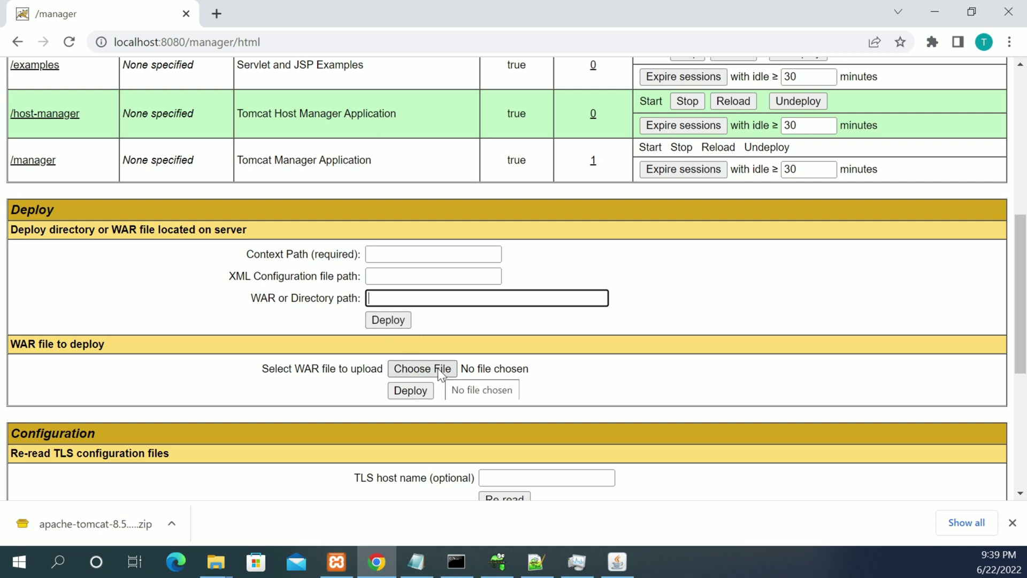
{"action": "scroll", "coordinate": [438, 368], "scroll_direction": "down", "scroll_amount": 6}
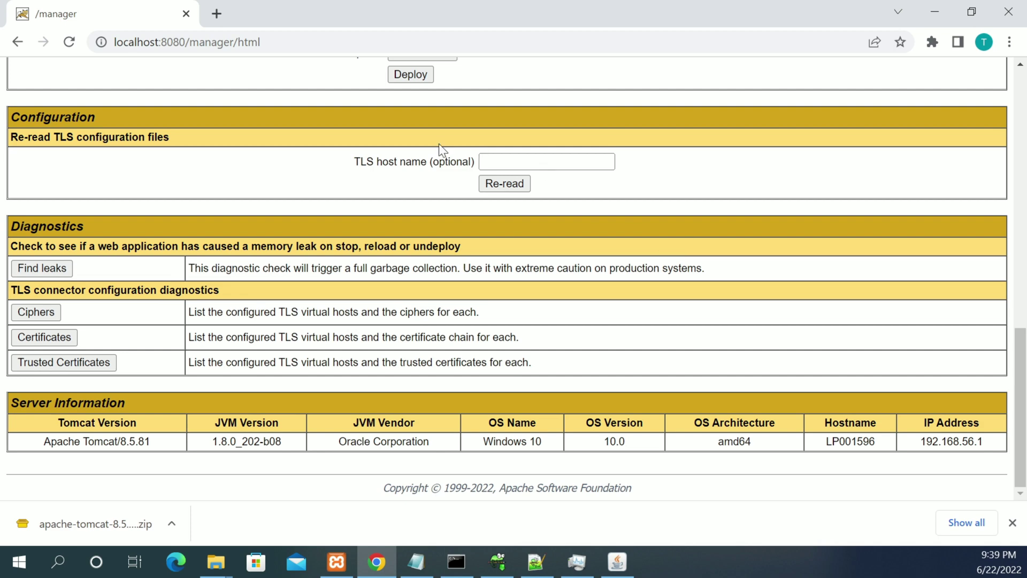
{"action": "scroll", "coordinate": [439, 144], "scroll_direction": "up", "scroll_amount": 6}
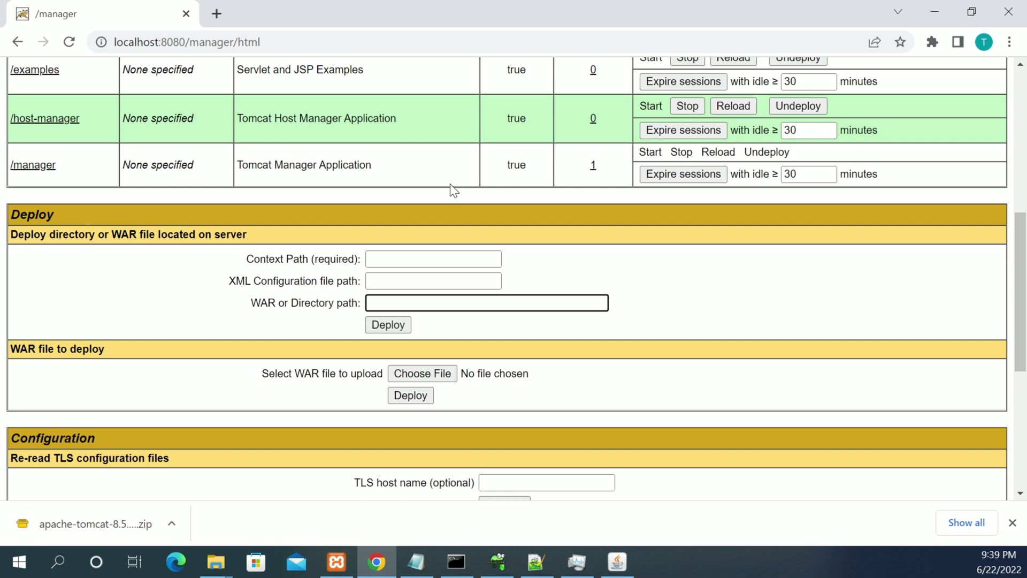
{"action": "scroll", "coordinate": [450, 196], "scroll_direction": "up", "scroll_amount": 5}
{"action": "scroll", "coordinate": [450, 201], "scroll_direction": "up", "scroll_amount": 3}
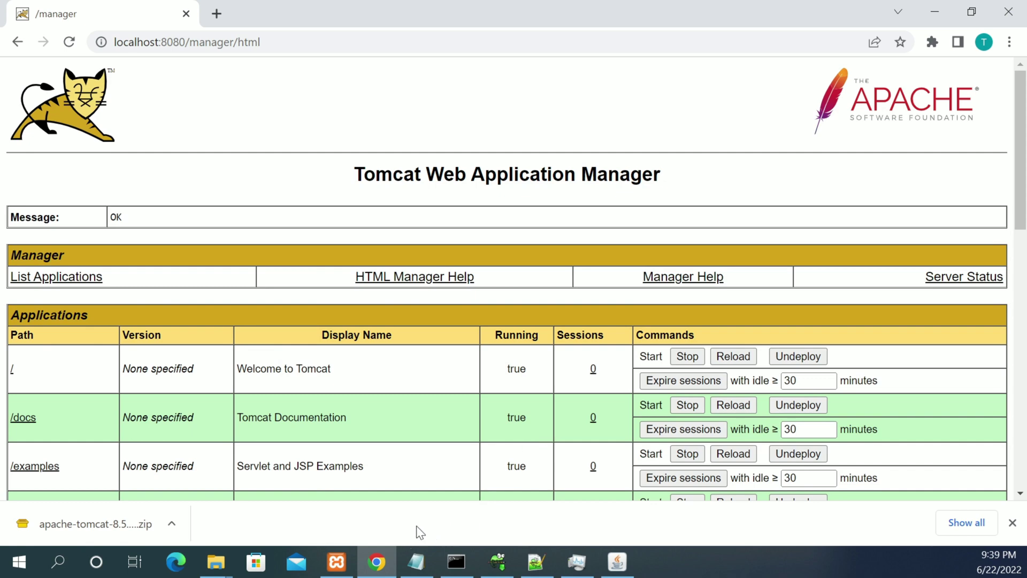
{"action": "scroll", "coordinate": [411, 237], "scroll_direction": "down", "scroll_amount": 4}
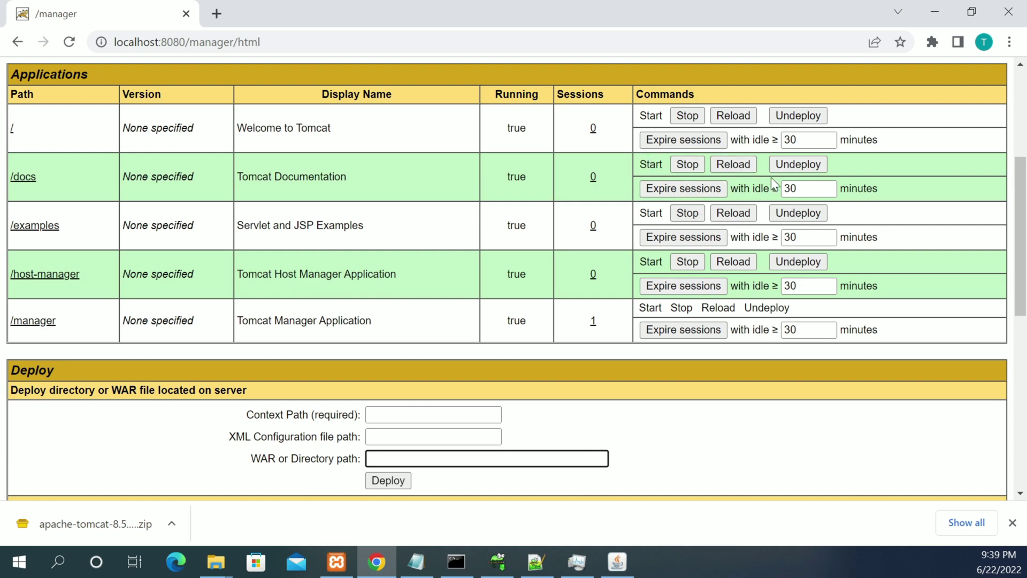
{"action": "scroll", "coordinate": [504, 368], "scroll_direction": "down", "scroll_amount": 4}
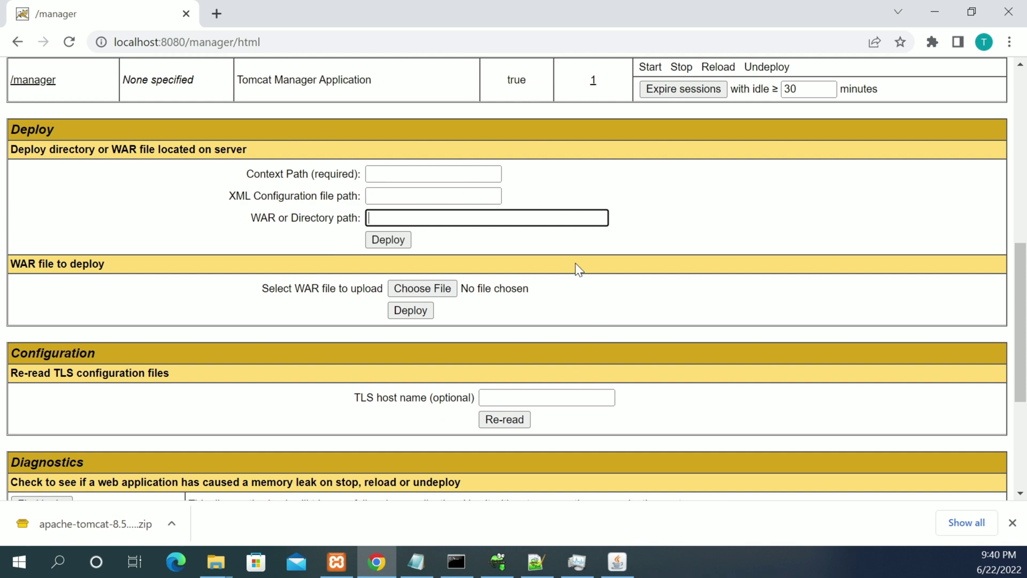
Open tomcat-users.xml from XAMPP's Tomcat Config list, inspect the admin user entry, then minimize Notepad.
{"action": "left_click", "coordinate": [337, 562]}
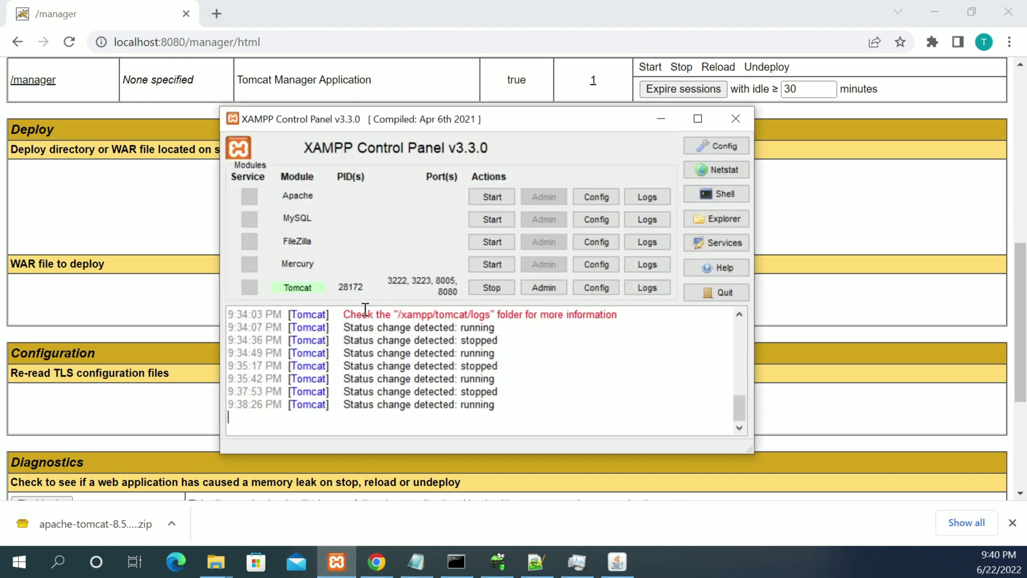
{"action": "left_click", "coordinate": [599, 288]}
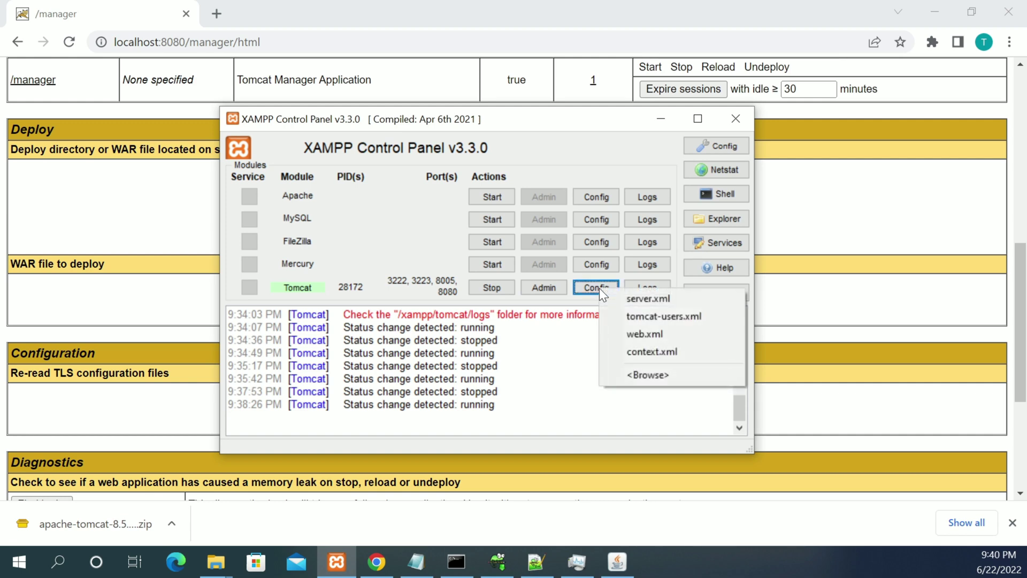
{"action": "left_click", "coordinate": [648, 317]}
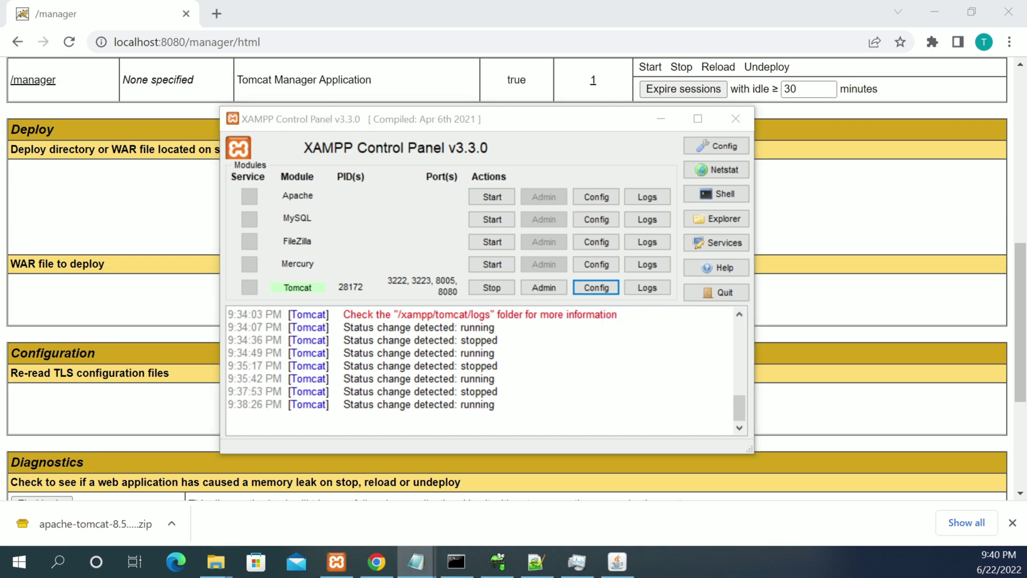
{"action": "scroll", "coordinate": [573, 258], "scroll_direction": "down", "scroll_amount": 4}
{"action": "scroll", "coordinate": [573, 258], "scroll_direction": "down", "scroll_amount": 4}
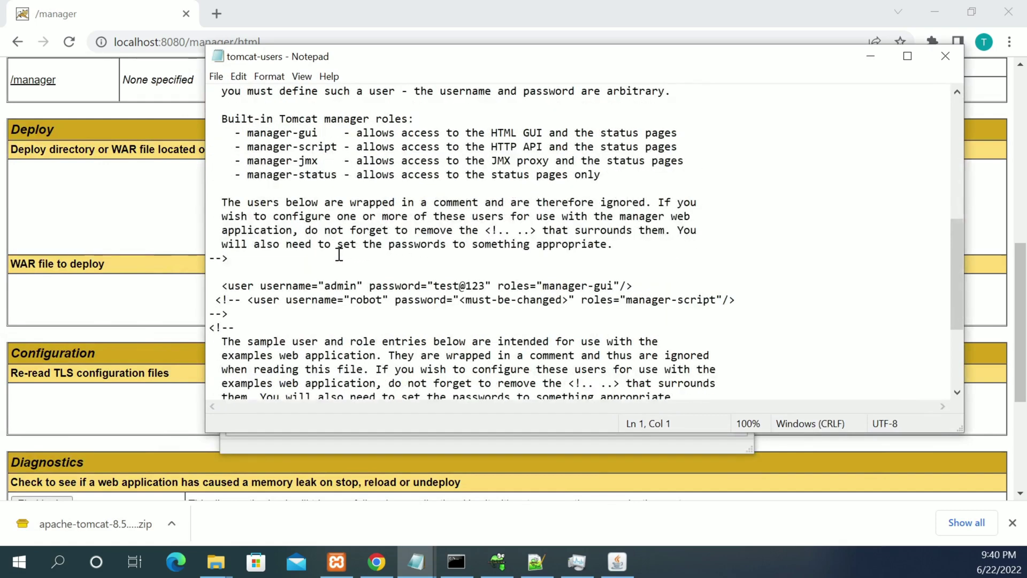
{"action": "left_click_drag", "start_coordinate": [221, 287], "coordinate": [622, 289]}
{"action": "left_click", "coordinate": [499, 314]}
{"action": "left_click", "coordinate": [871, 56]}
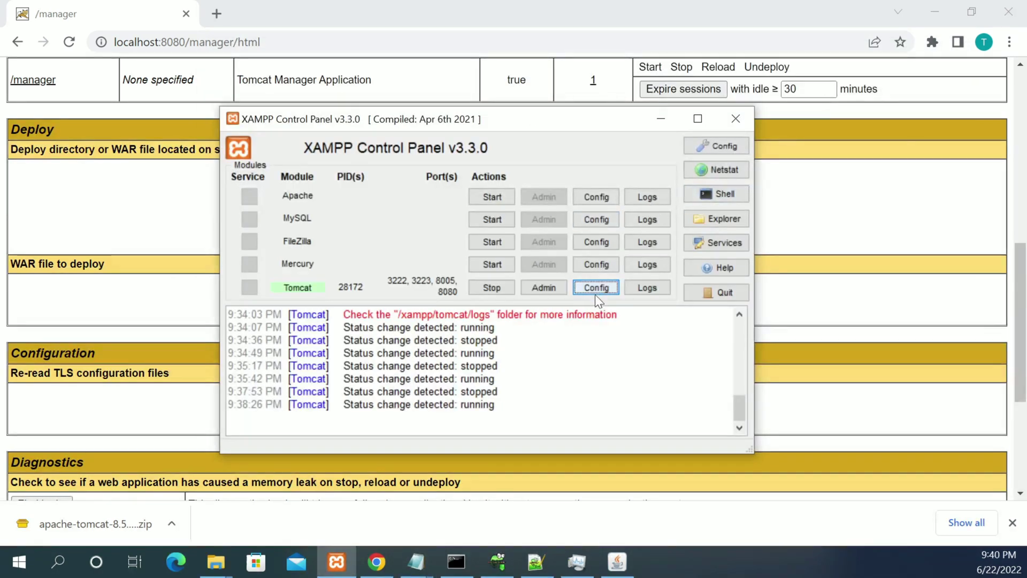